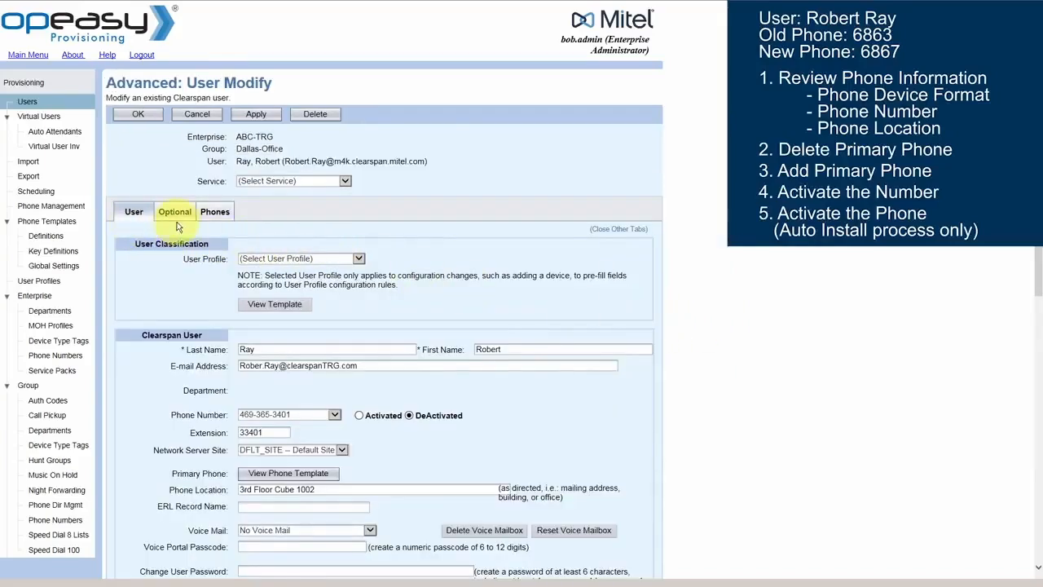
Step: List the user's phone devices and open the old Aastra 6863i primary phone's settings
click(210, 210)
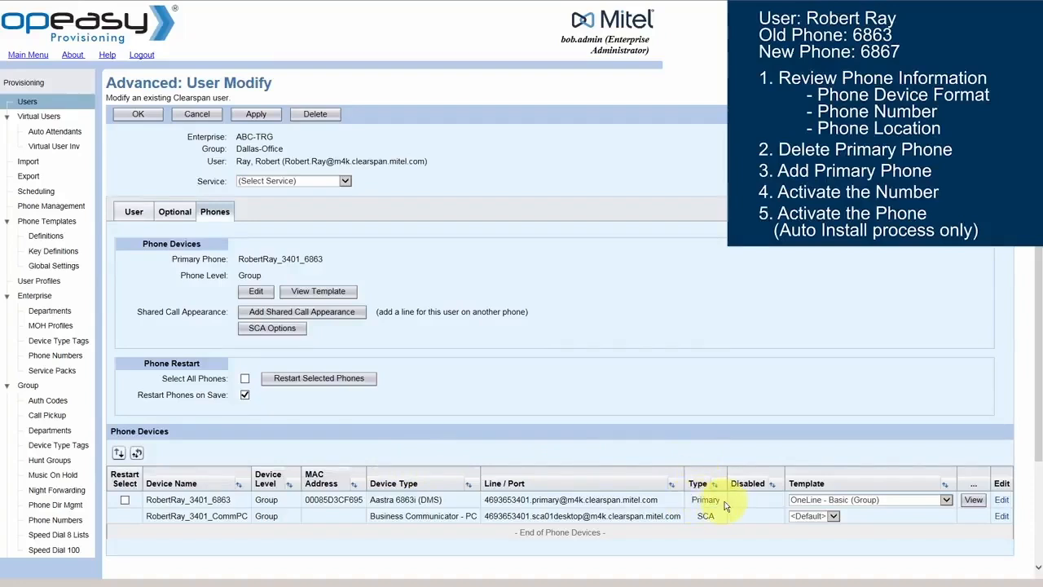
click(1002, 499)
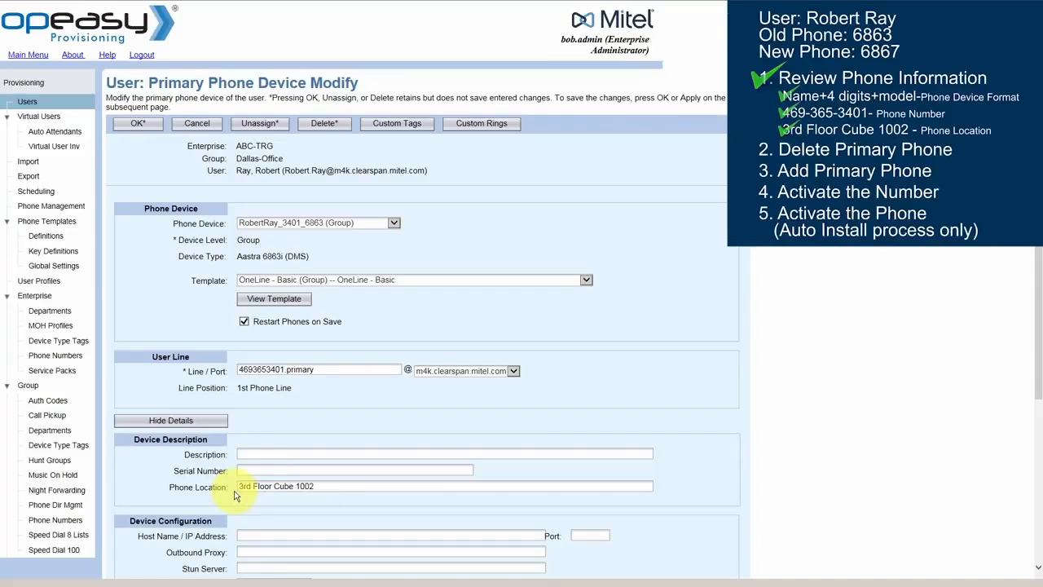
Step: Delete the old Aastra 6863i primary phone device
click(323, 127)
Step: Confirm removing the old primary phone and begin adding a new primary phone
click(565, 315)
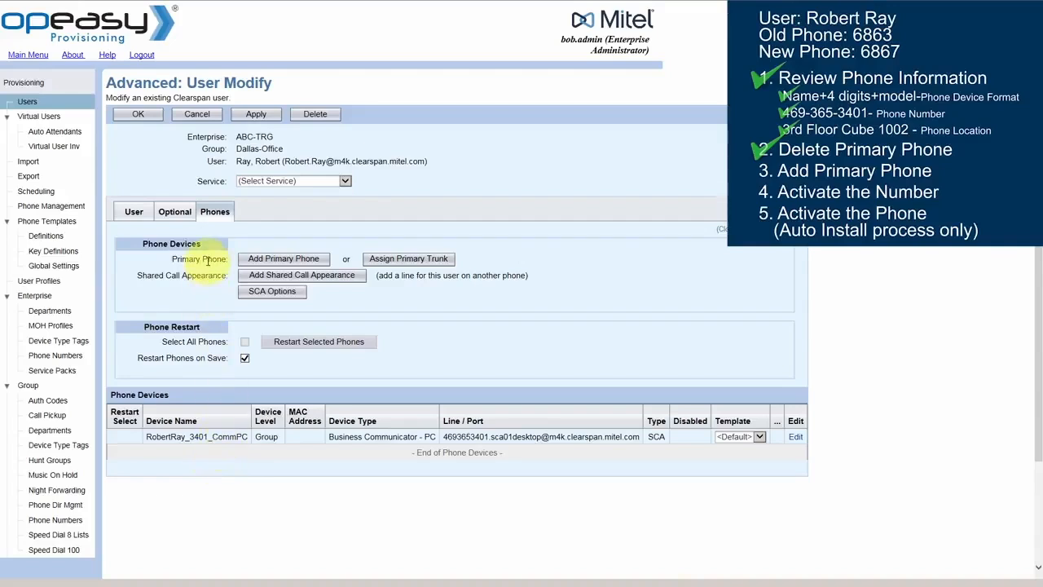
click(293, 260)
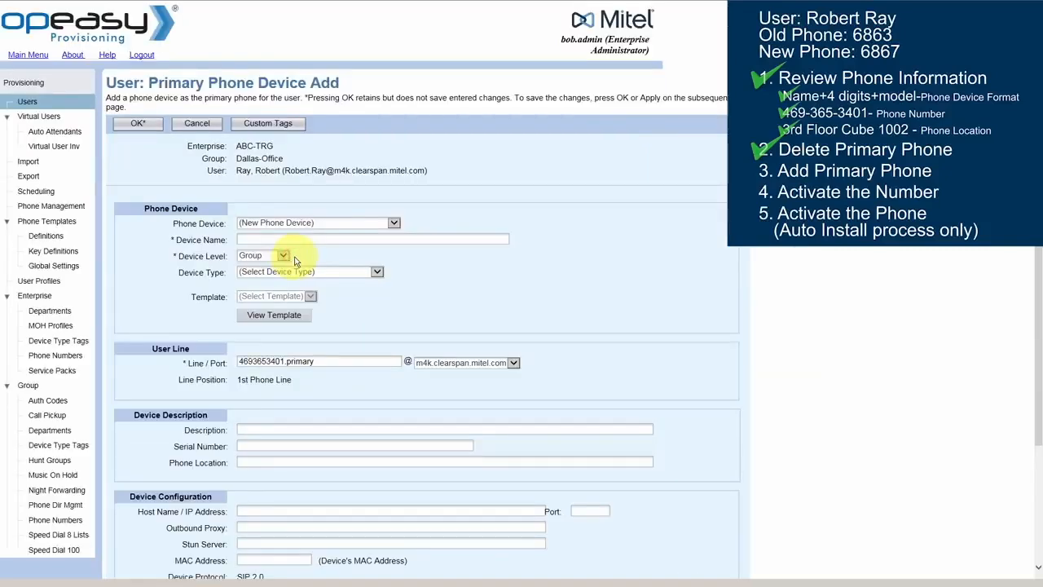
Step: Create a new phone device named with the user's name plus _3401_6867
click(393, 223)
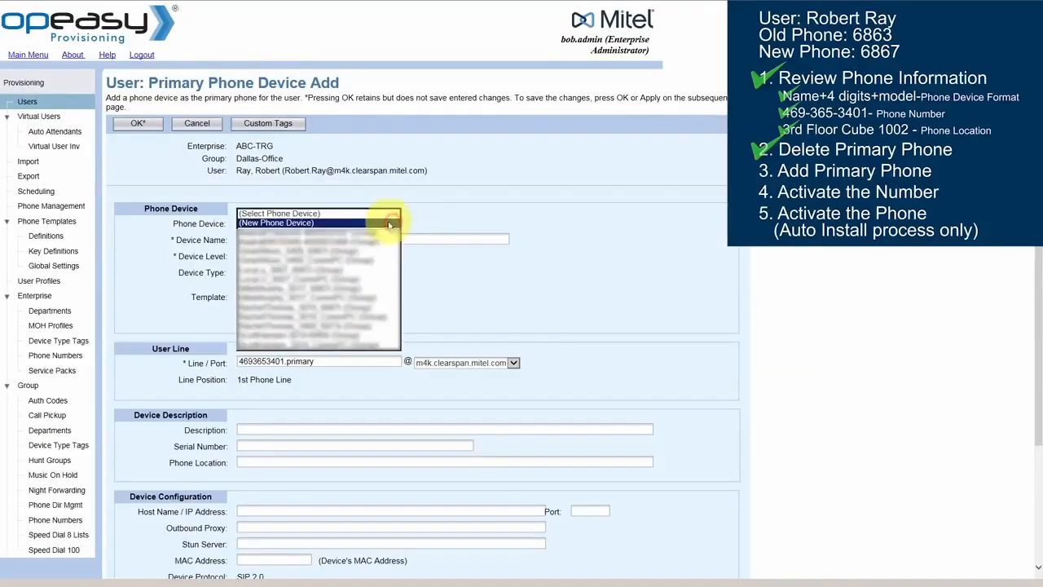
click(316, 223)
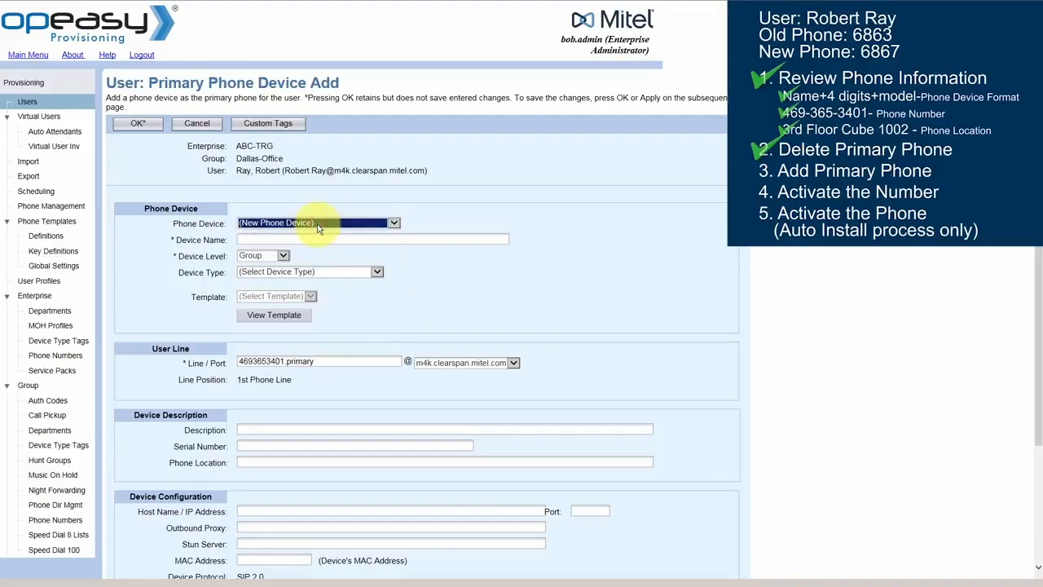
click(271, 239)
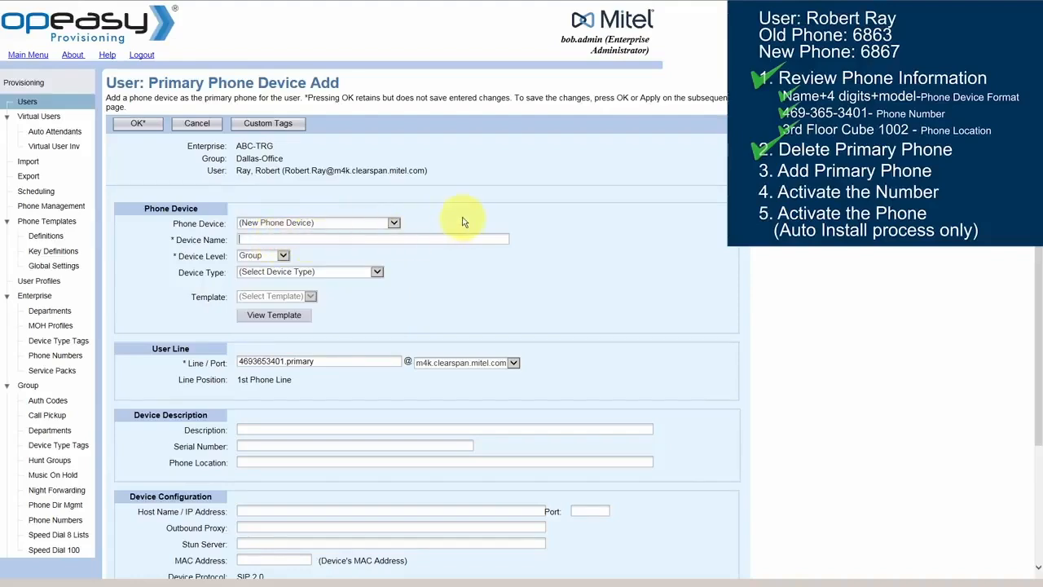
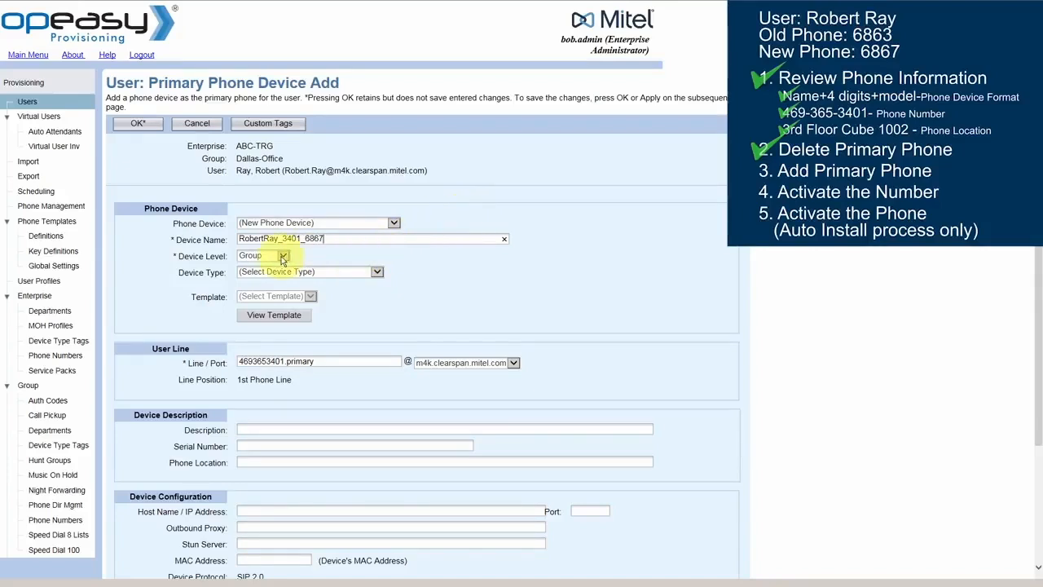
click(325, 274)
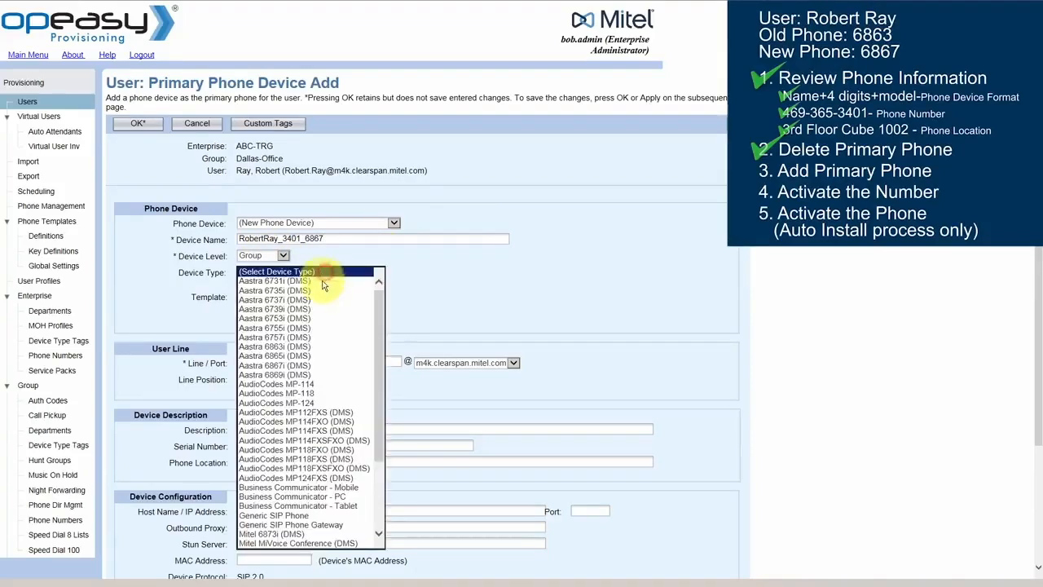
Step: Set device type Aastra 6867i (DMS) and template OneLine ABC-2 (Group), then preview the template
click(307, 365)
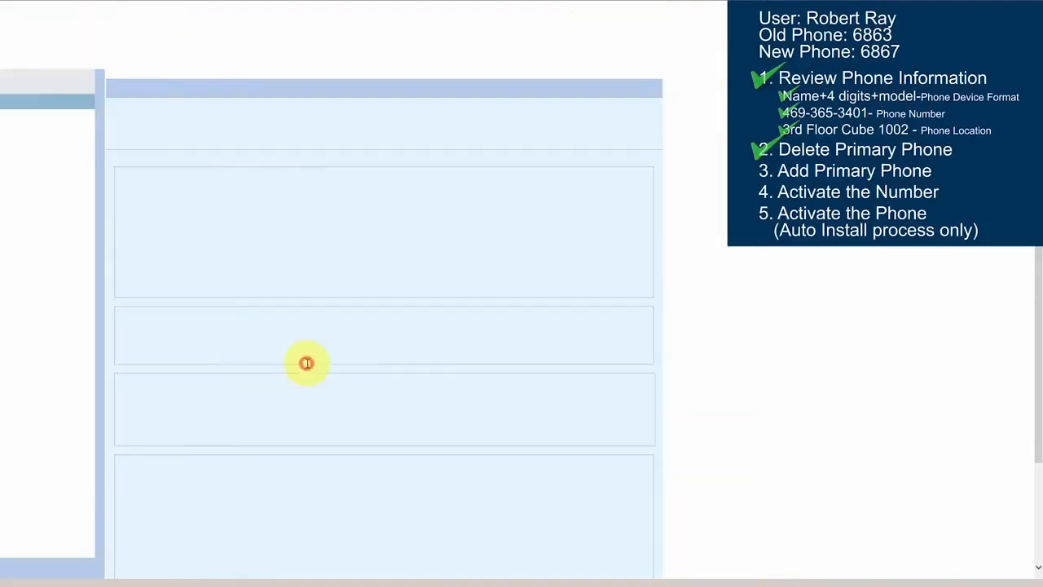
click(325, 299)
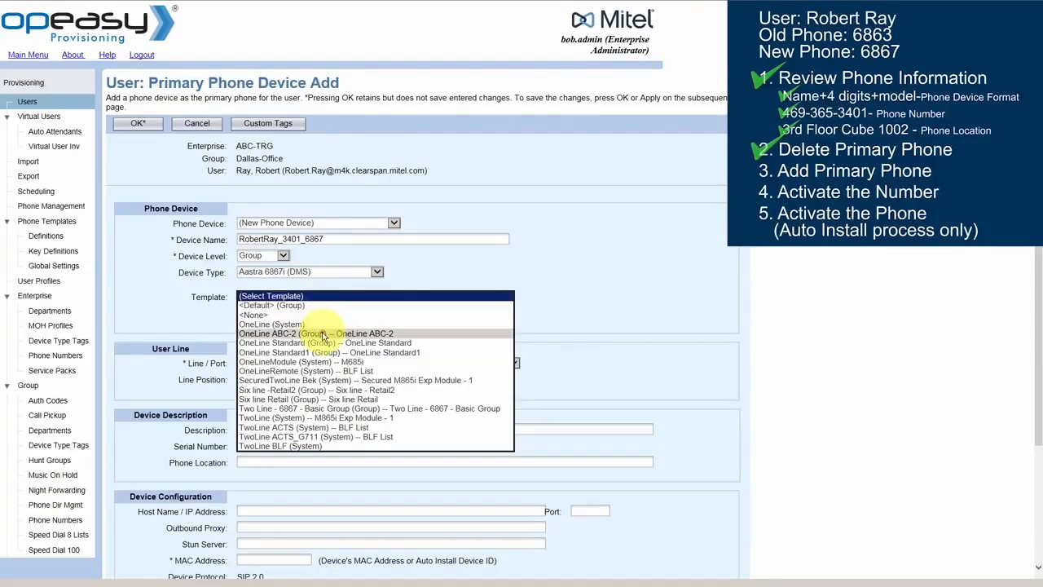
click(324, 335)
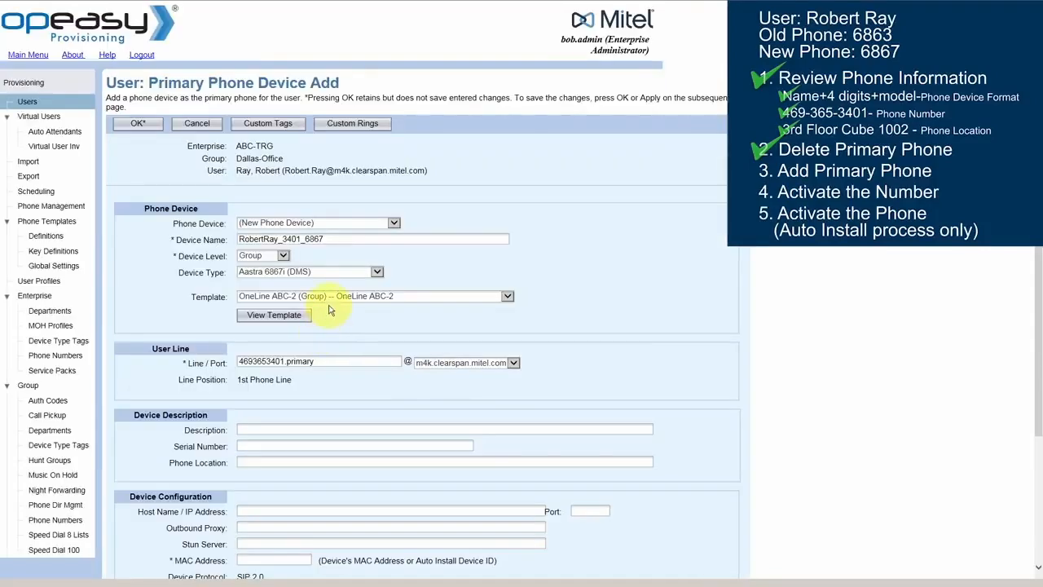
click(277, 317)
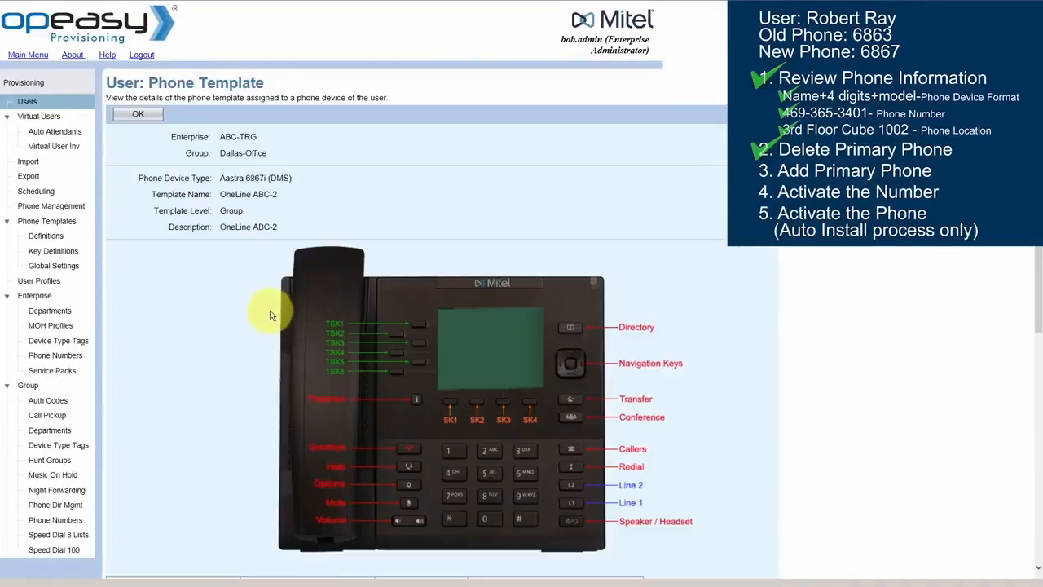
Step: Review the OneLine ABC-2 template's lines and soft keys, then return to the device form
scroll(272, 315, down, 3)
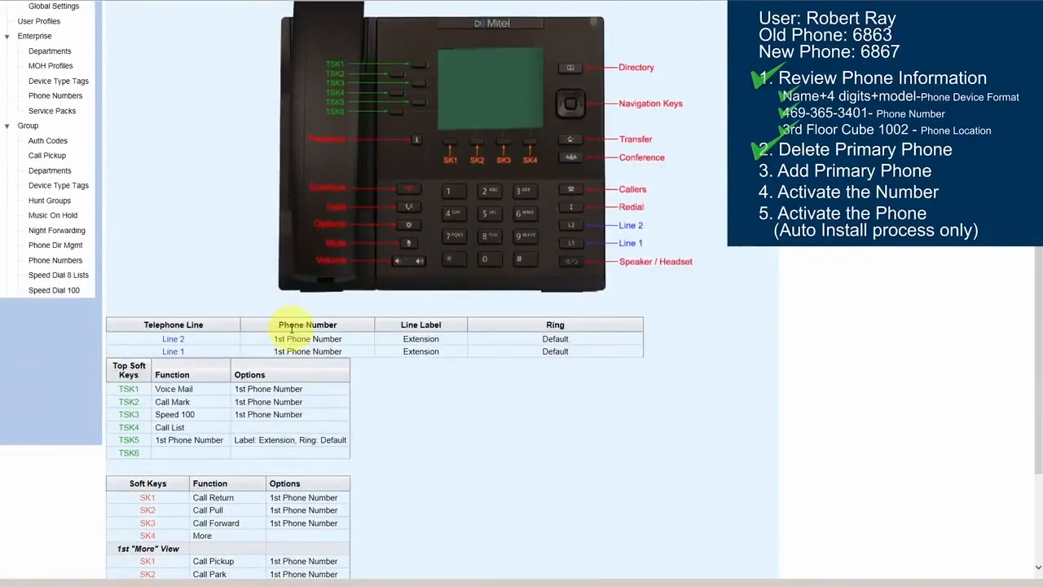
scroll(291, 327, up, 3)
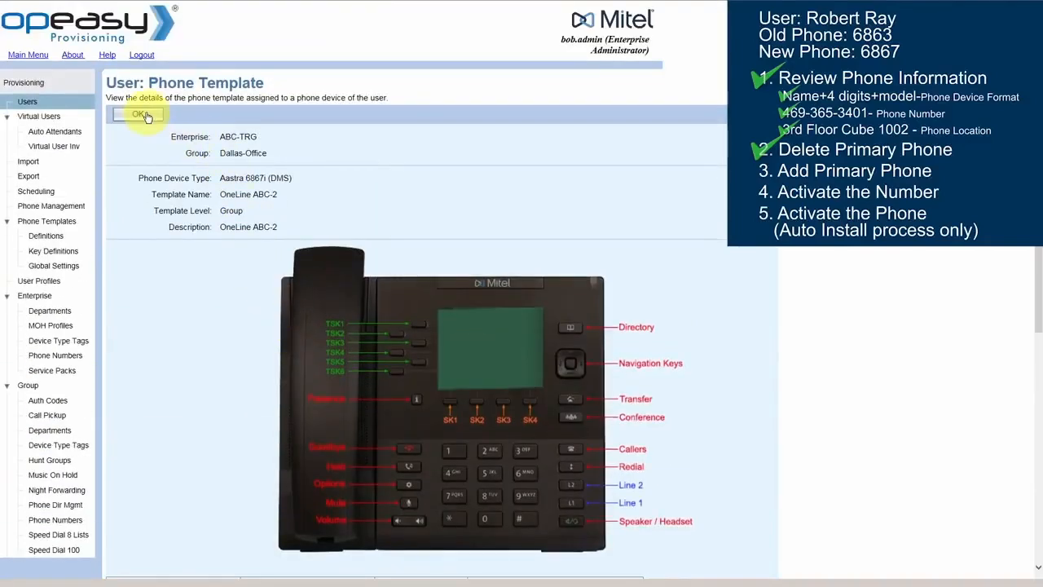
click(140, 115)
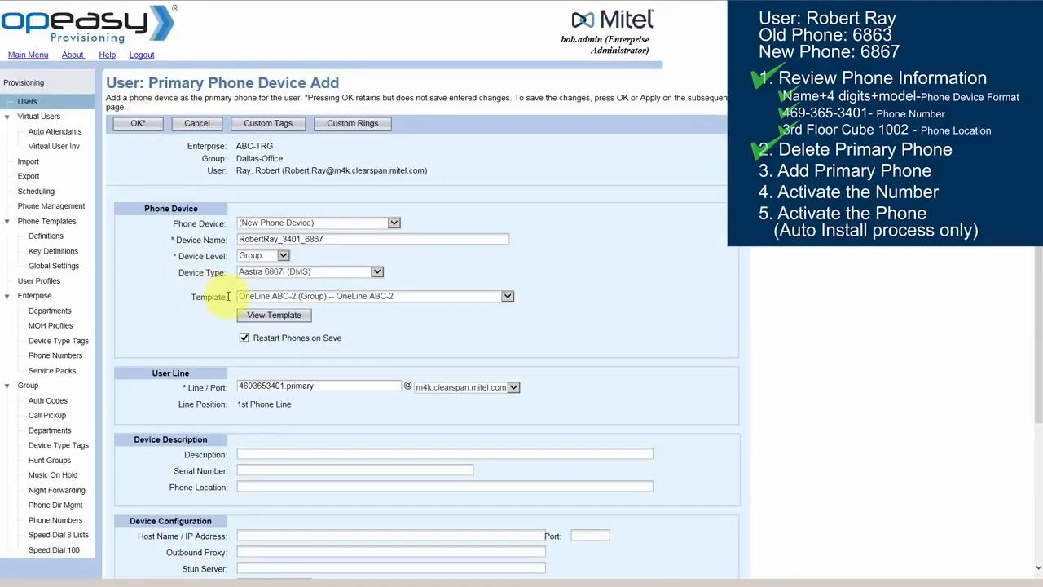
Step: Enter location 3rd Floor Cube1002 and a MAC address of 00 followed by the user's number
click(245, 486)
text(3rd Floor Cube)
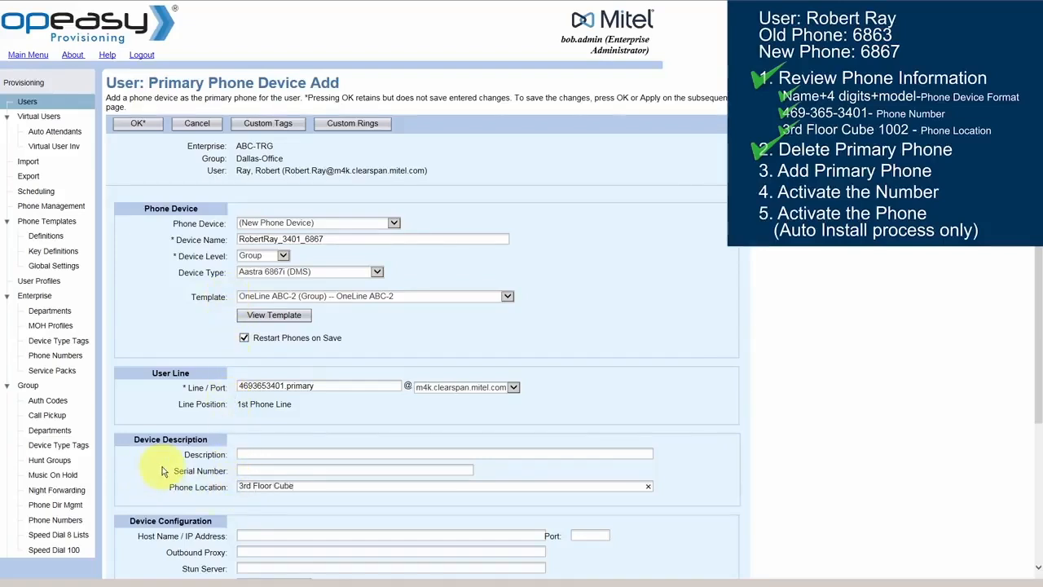
text(1002)
scroll(162, 471, down, 3)
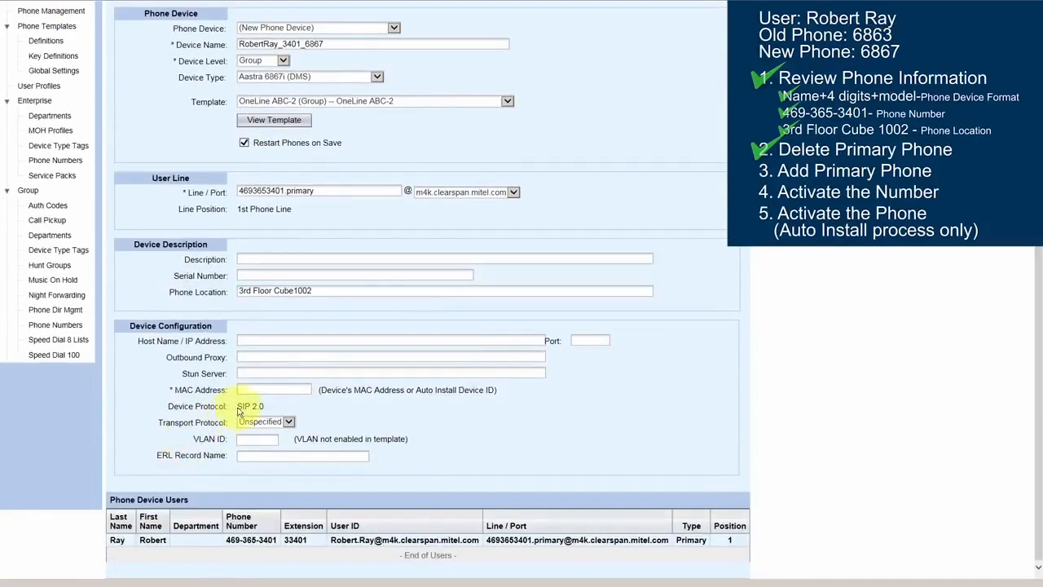
click(248, 388)
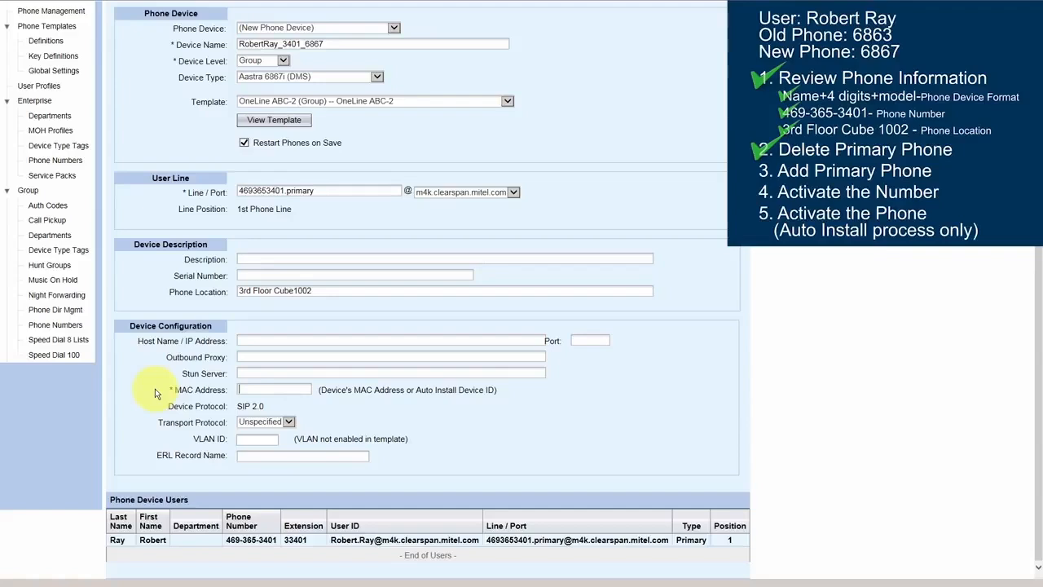
text(00)
scroll(154, 389, up, 5)
Step: Save the new Aastra 6867i primary phone and set the user's phone number to Activated
click(136, 124)
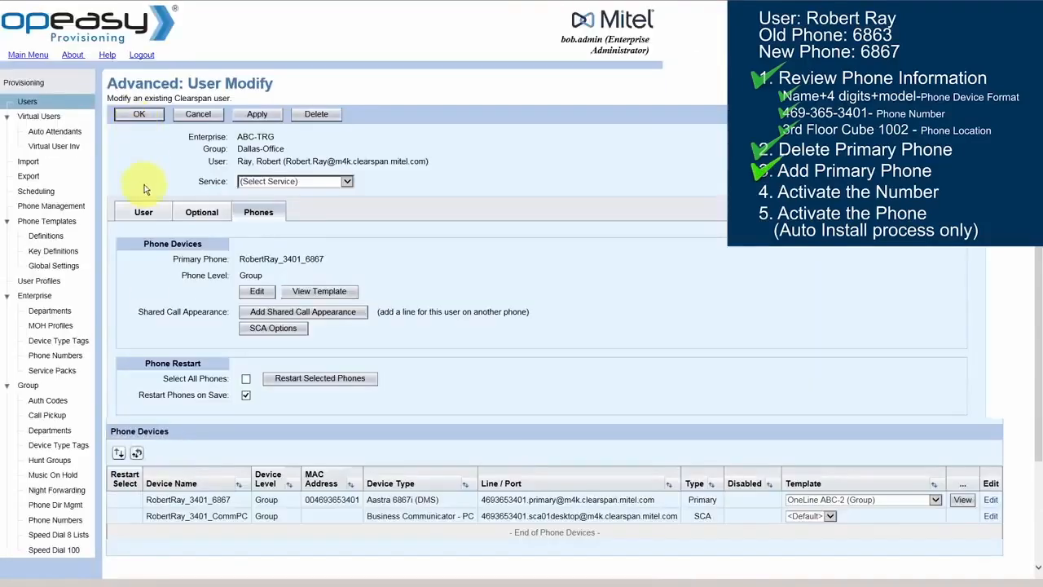
click(161, 215)
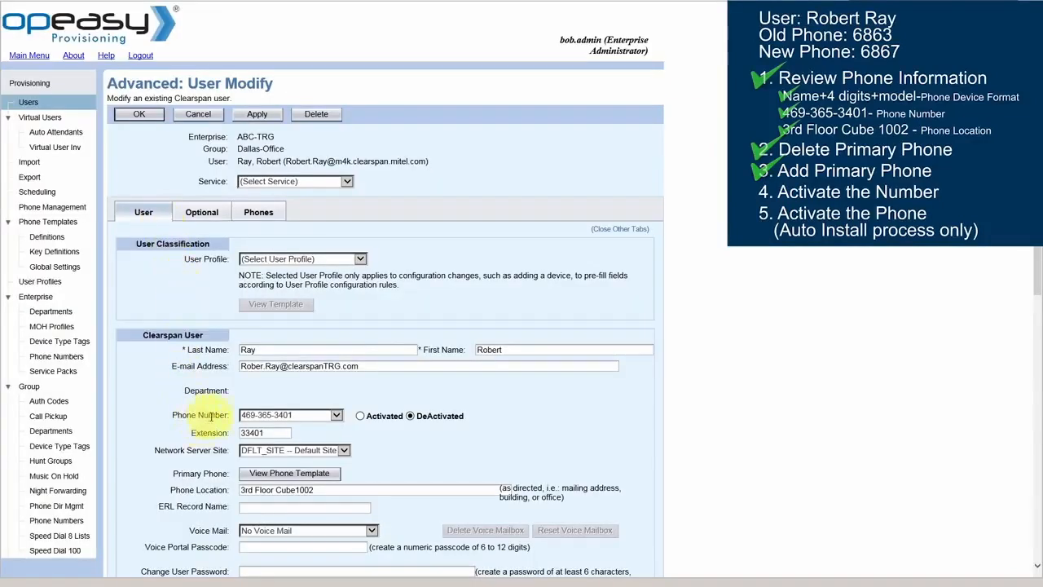
click(359, 417)
click(140, 118)
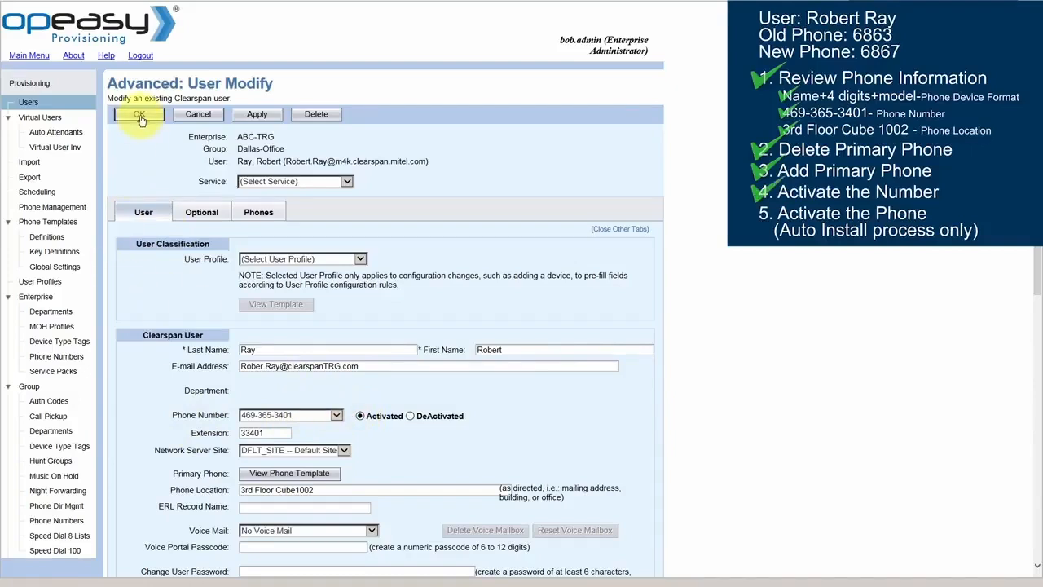